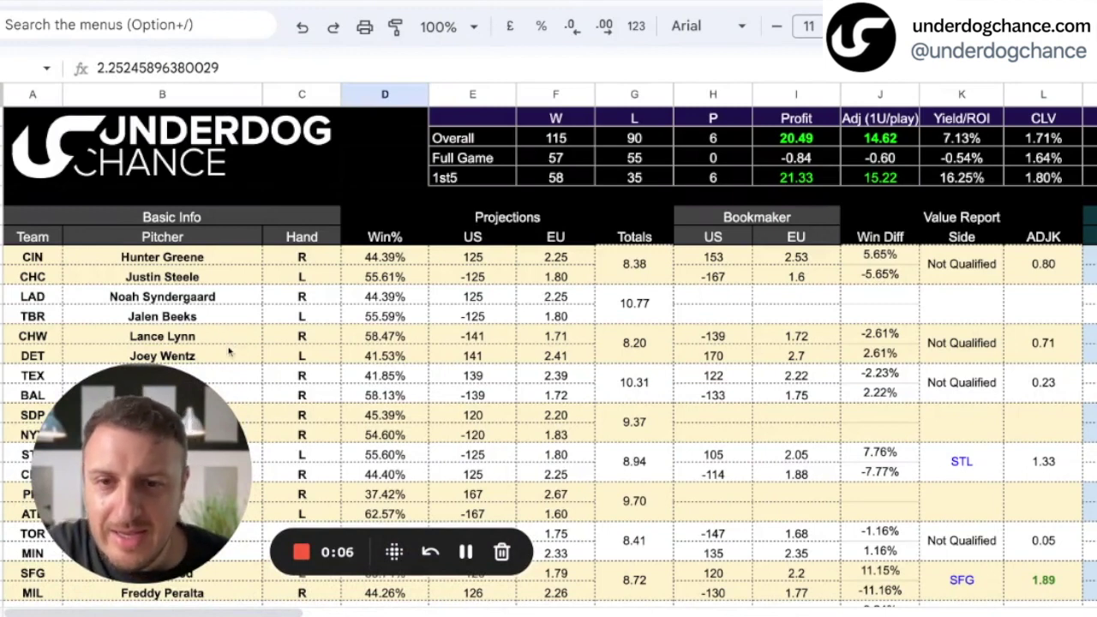
# Set the matchup teams to WSN in A2 and LAD in A3.
pyautogui.moveTo(175, 412)
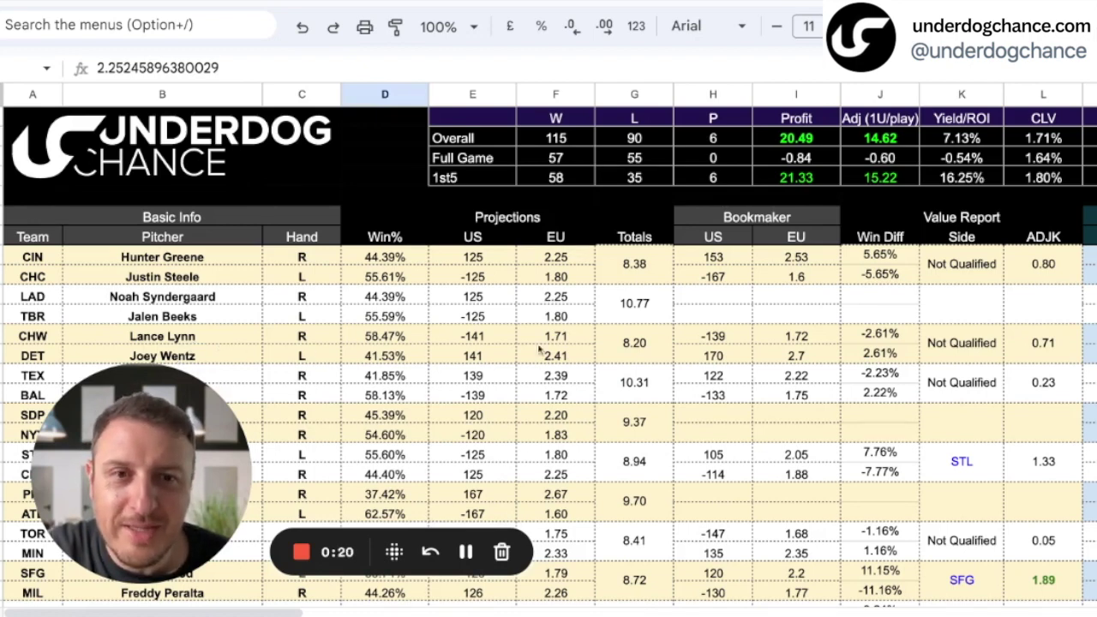
pyautogui.moveTo(146, 613); pyautogui.dragTo(279, 613)
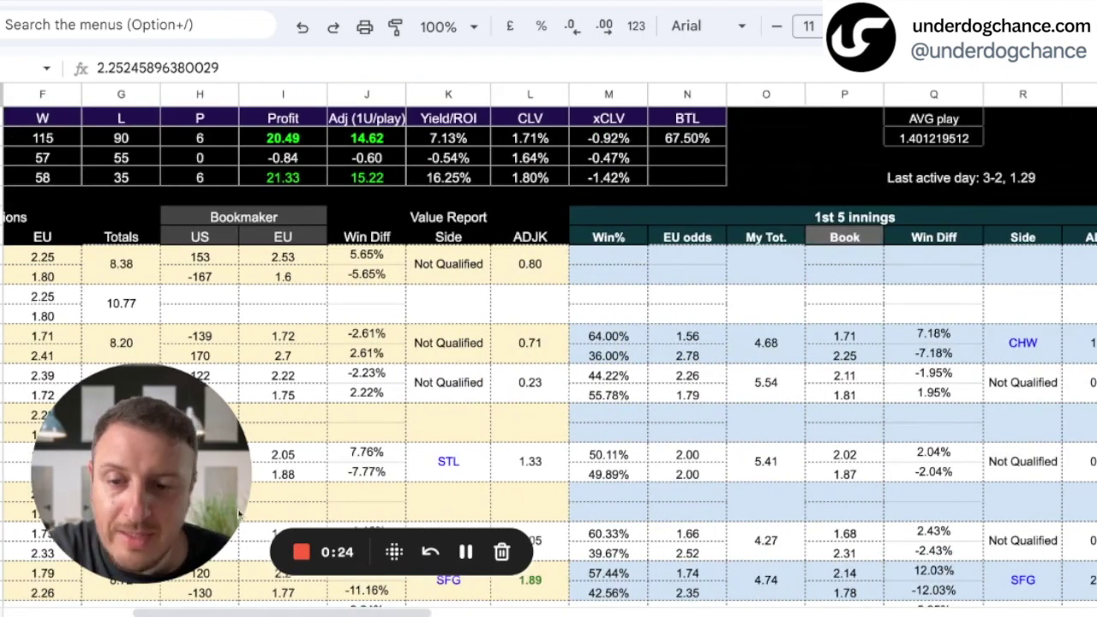
pyautogui.hscroll(-10, 632, 395)
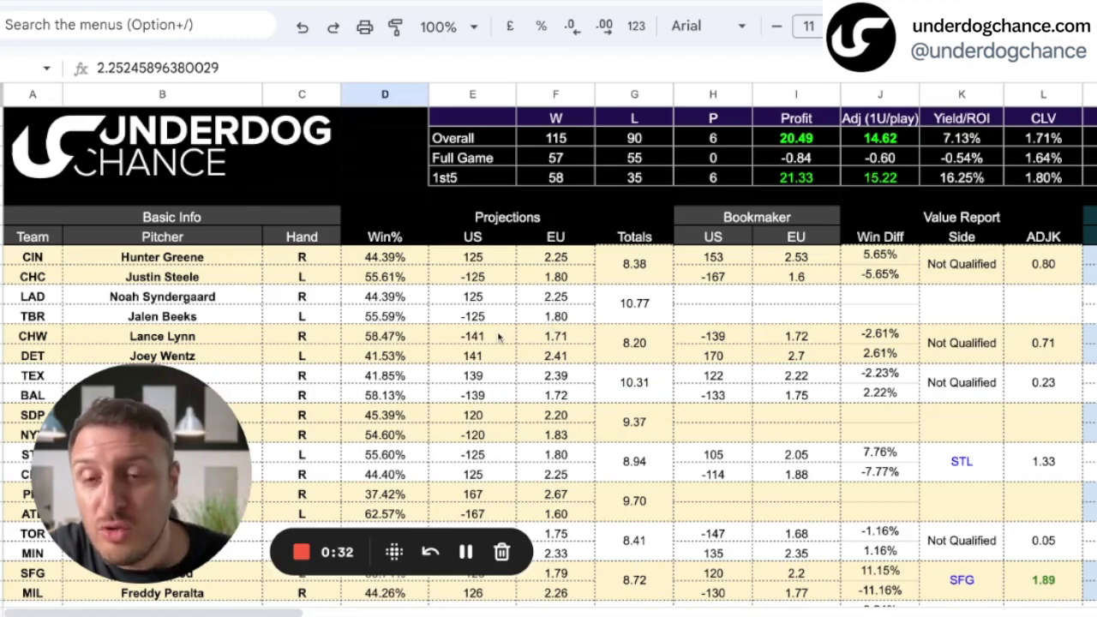
pyautogui.scroll(1, 500, 339)
pyautogui.scroll(6, 499, 338)
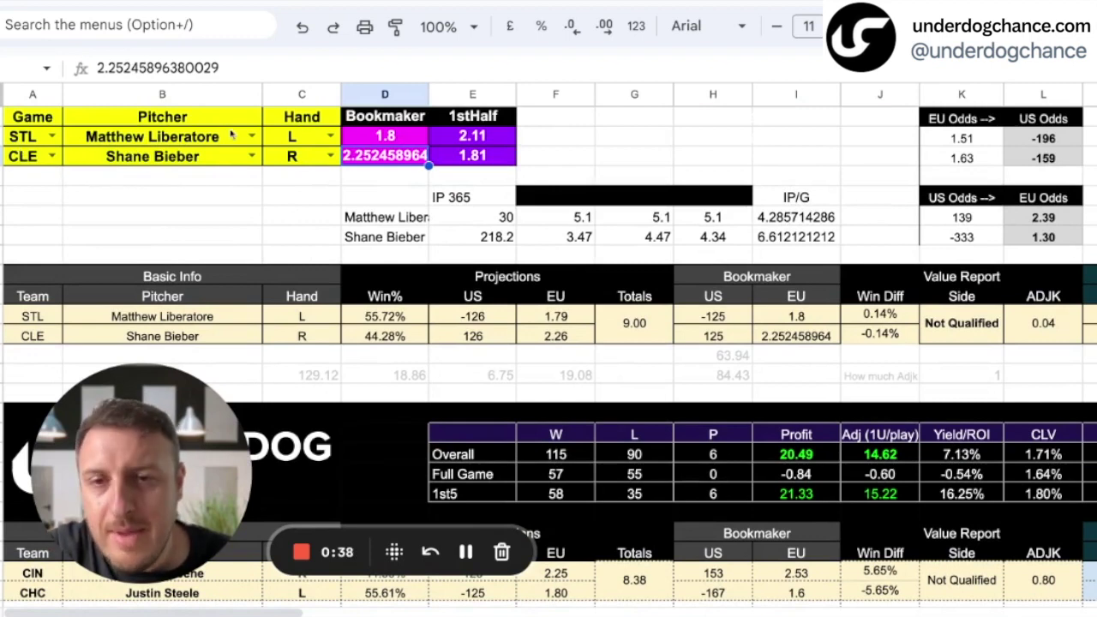
pyautogui.click(51, 137)
pyautogui.click(98, 141)
pyautogui.click(35, 140)
pyautogui.write('WS')
pyautogui.press('Return')
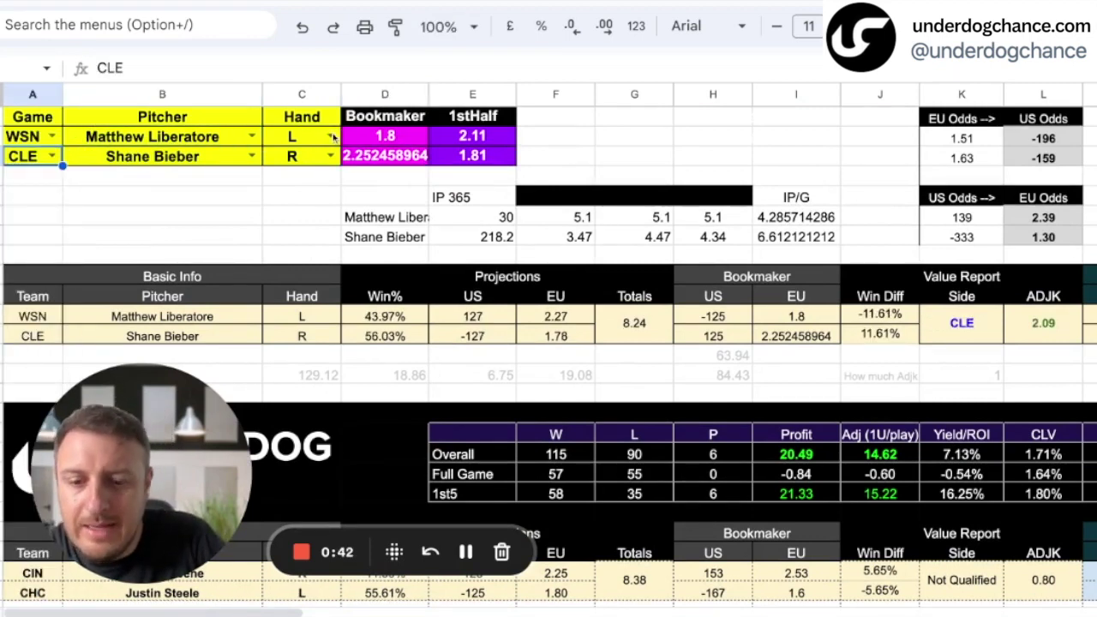
pyautogui.write('lad')
pyautogui.press('Return')
# Choose Cole Irvin as WSN's pitcher and Justin Verlander as LAD's pitcher.
pyautogui.click(152, 136)
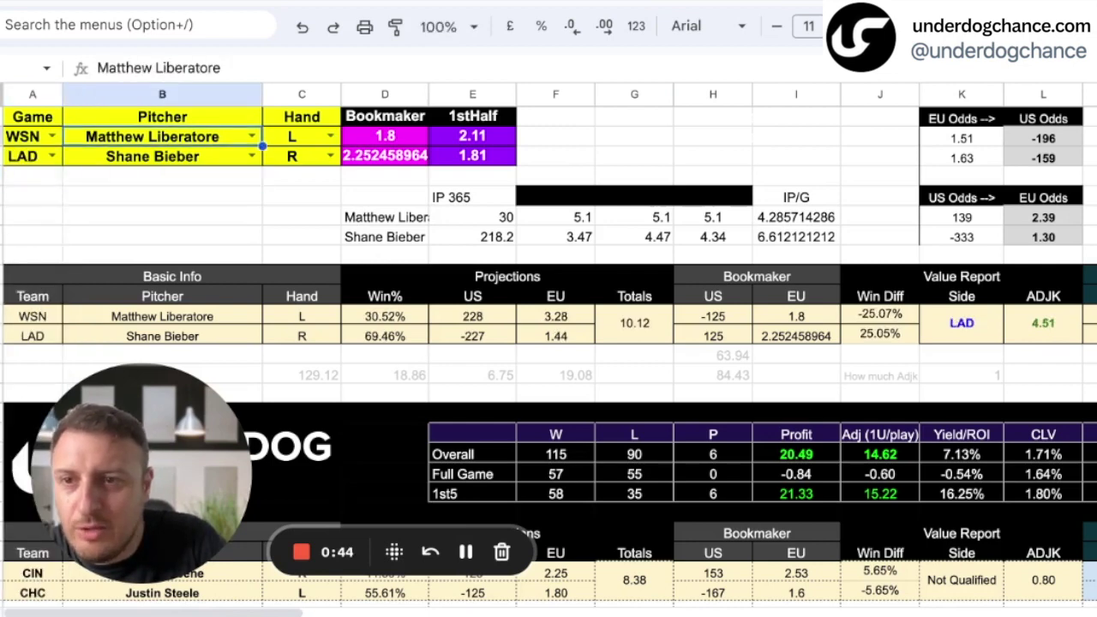
pyautogui.write('ir')
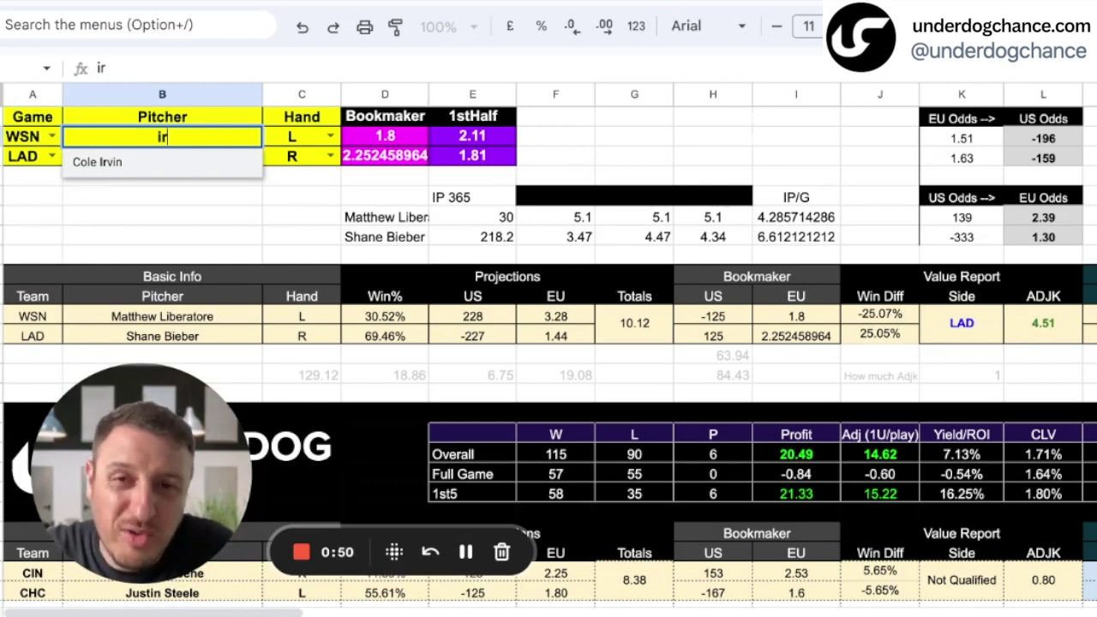
pyautogui.press('Return')
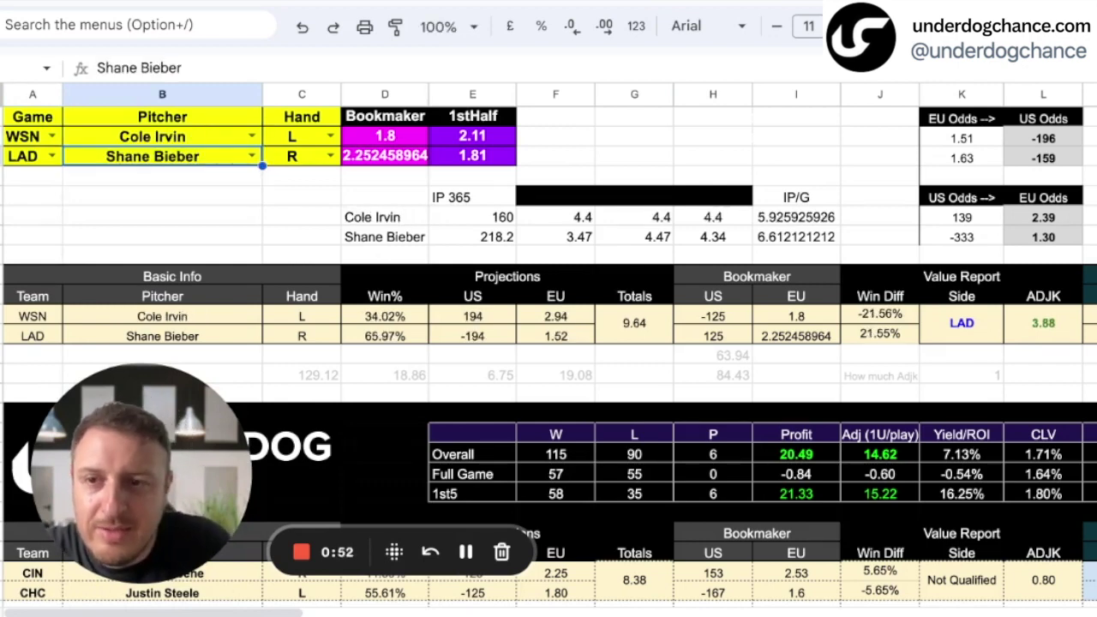
pyautogui.write('j')
pyautogui.press('Return')
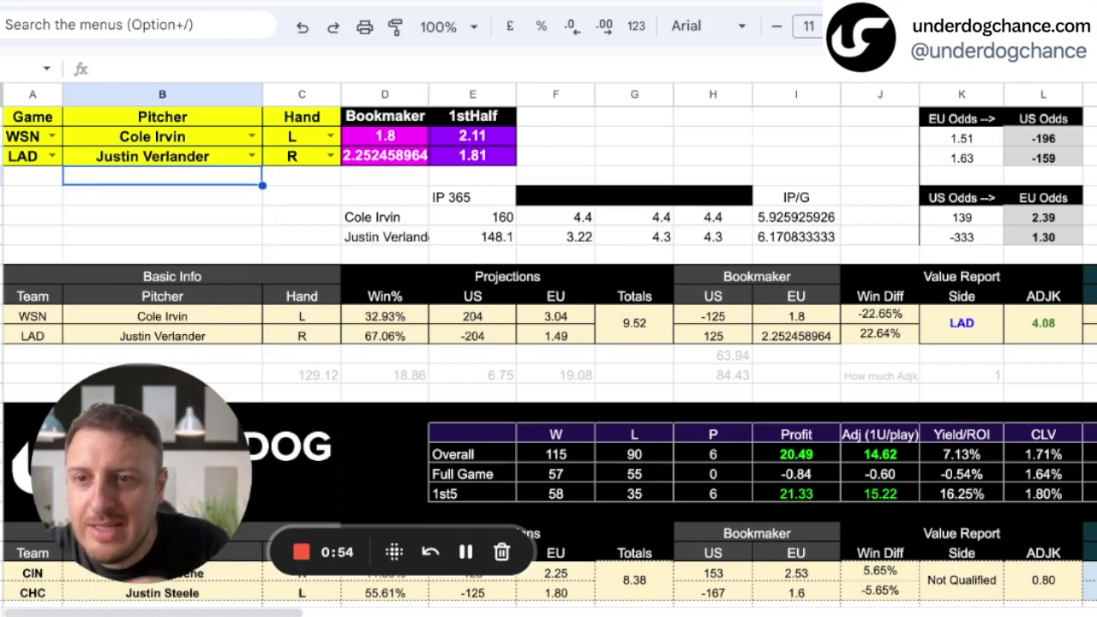
# Enter 2.4 as LAD's bookmaker odds in D3 and check the value report.
pyautogui.click(391, 158)
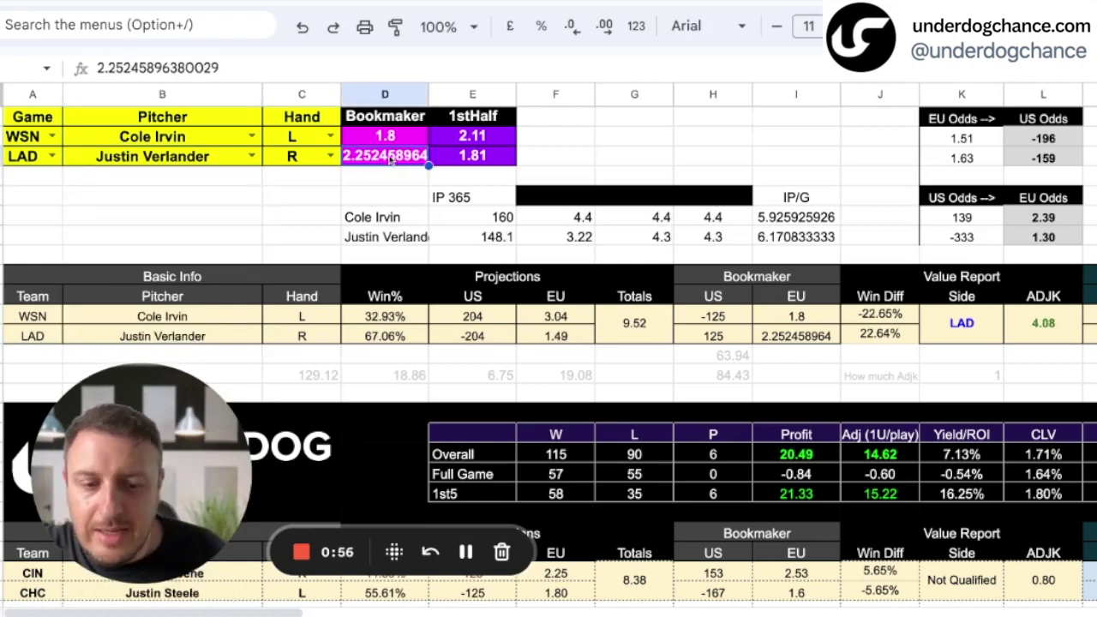
pyautogui.write('2.4')
pyautogui.press('Return')
pyautogui.click(472, 137)
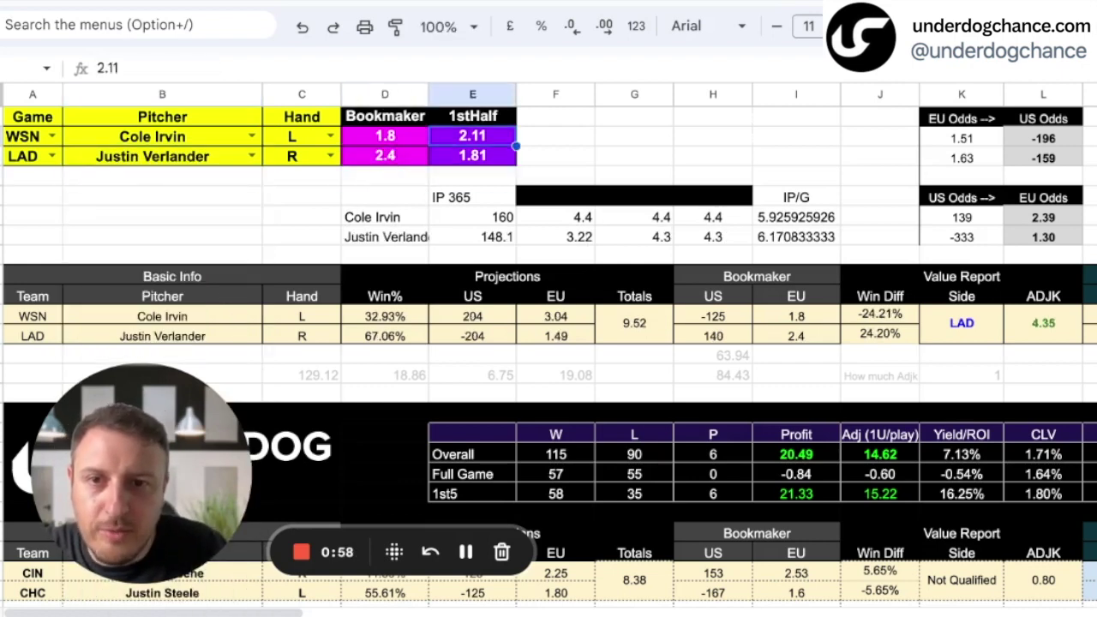
pyautogui.scroll(-1, 245, 214)
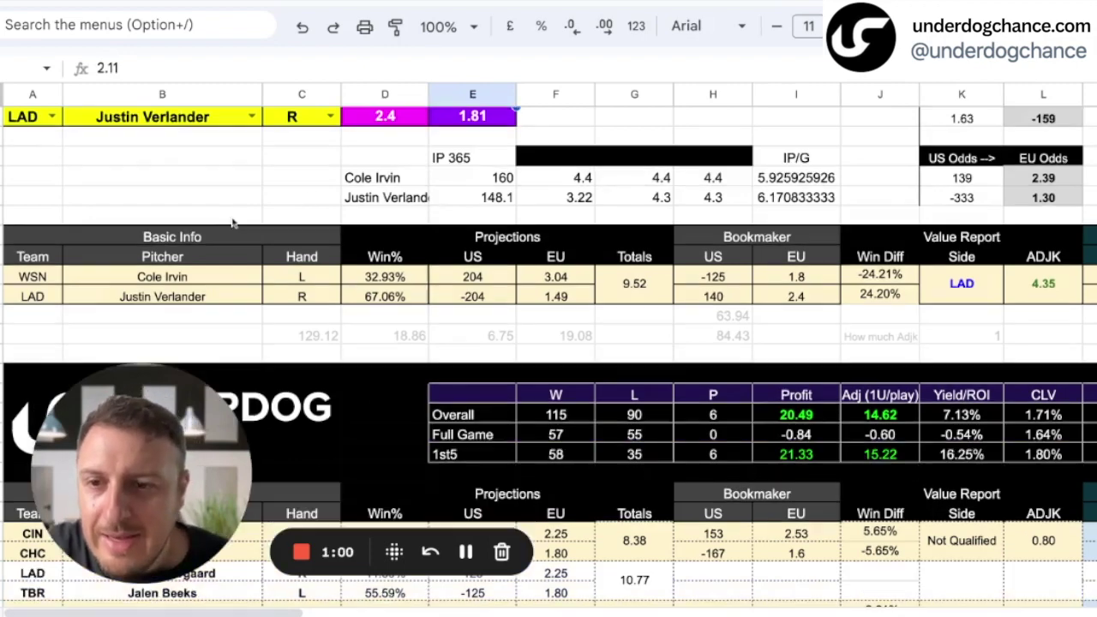
pyautogui.scroll(-2, 309, 221)
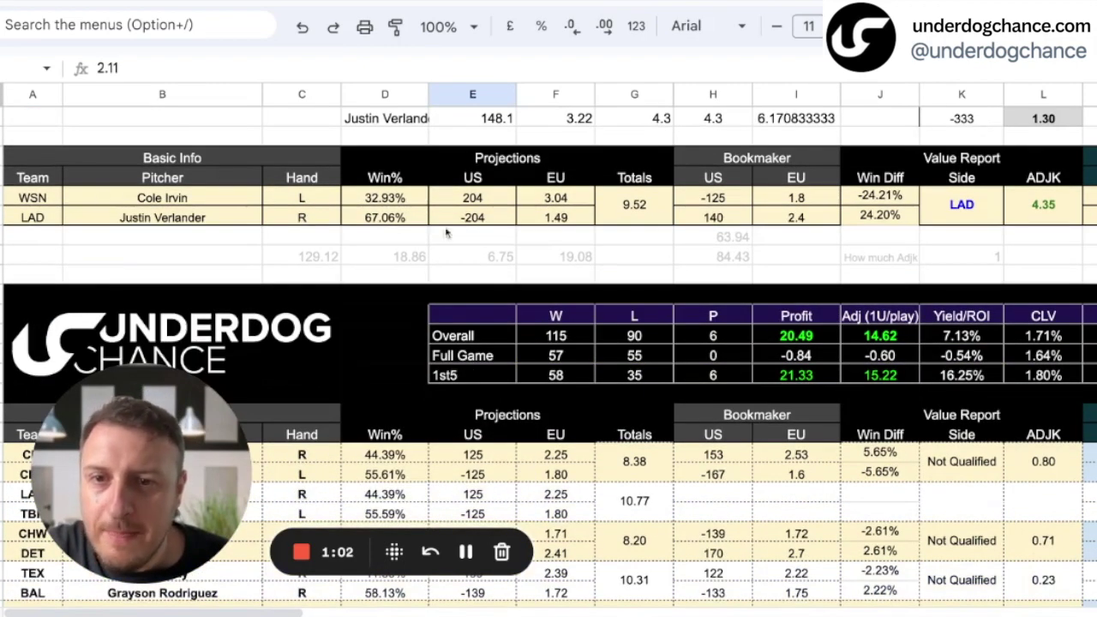
pyautogui.scroll(3, 379, 210)
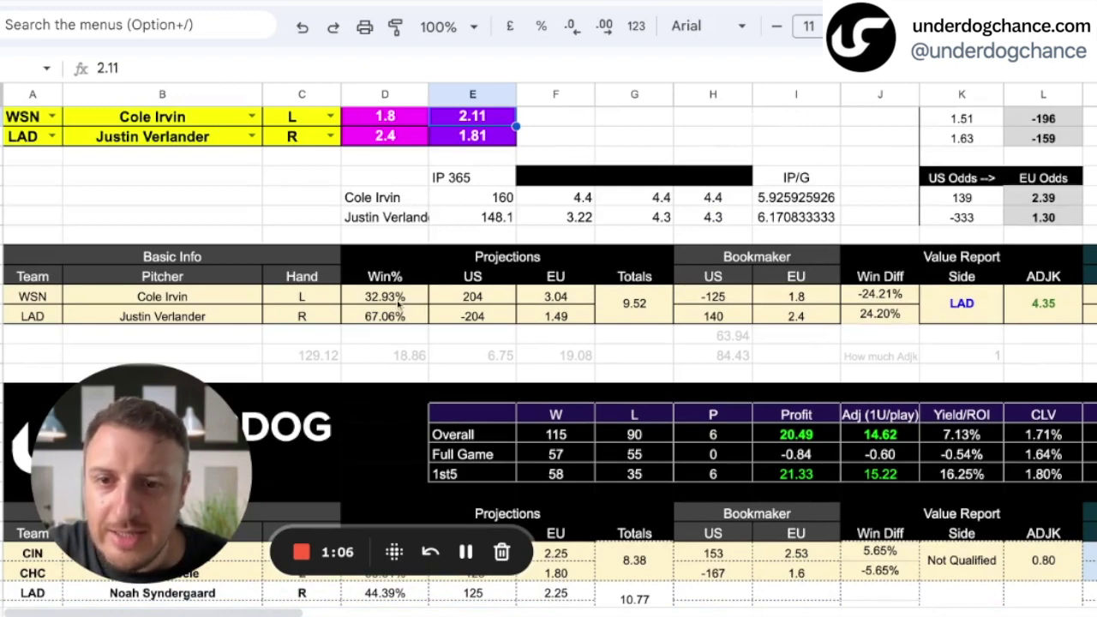
# Make OAK the second team, trying Cody Morris and Bryce Miller as first pitcher.
pyautogui.click(251, 117)
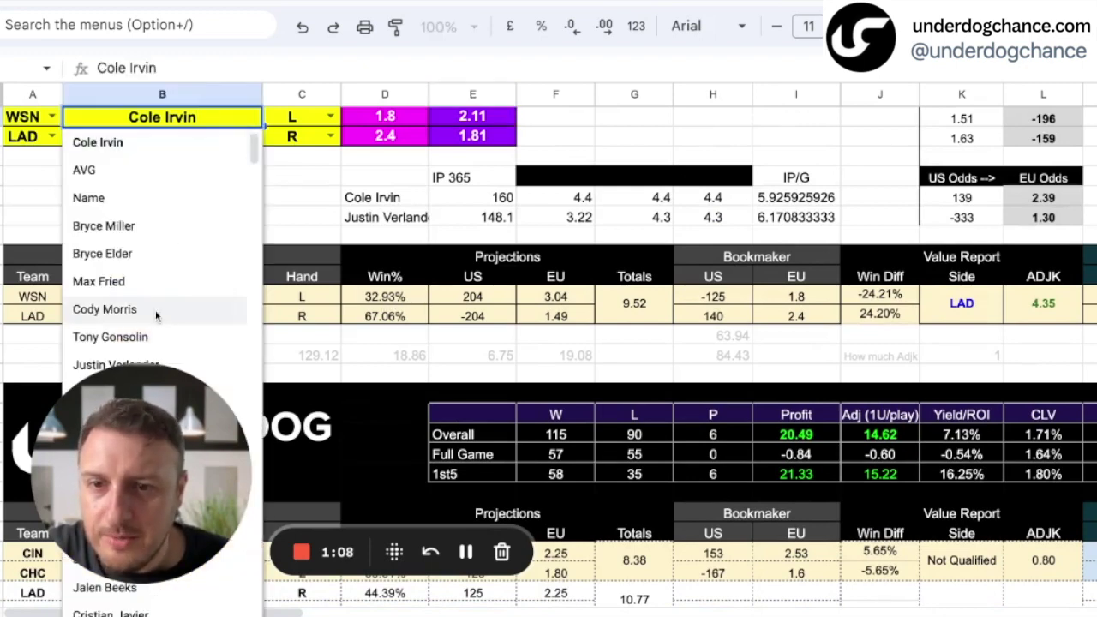
pyautogui.click(156, 316)
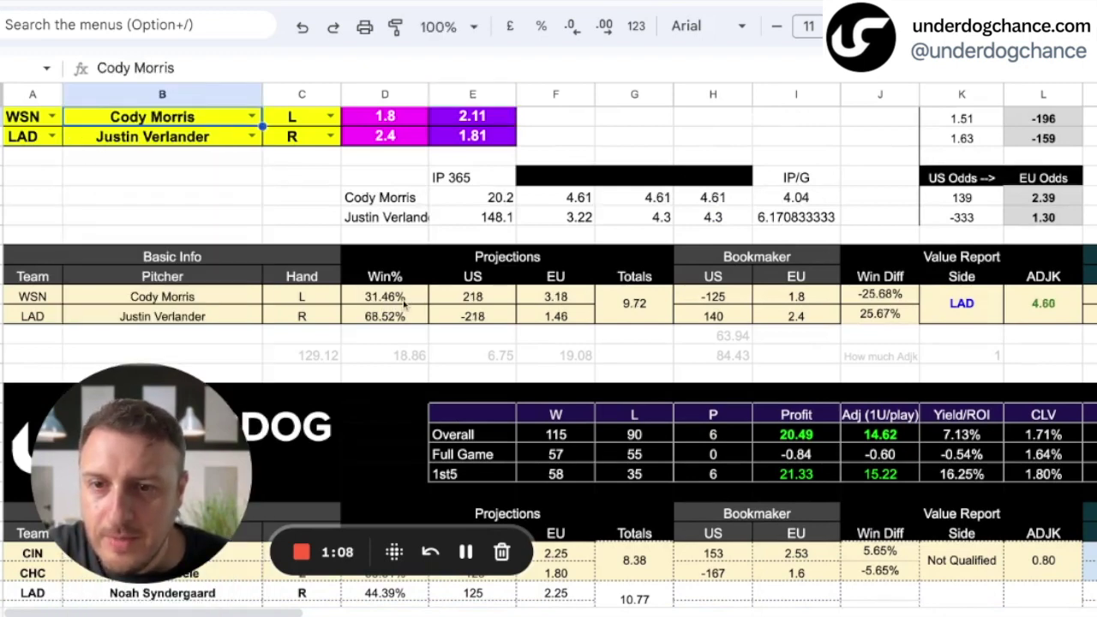
pyautogui.click(53, 137)
pyautogui.click(38, 245)
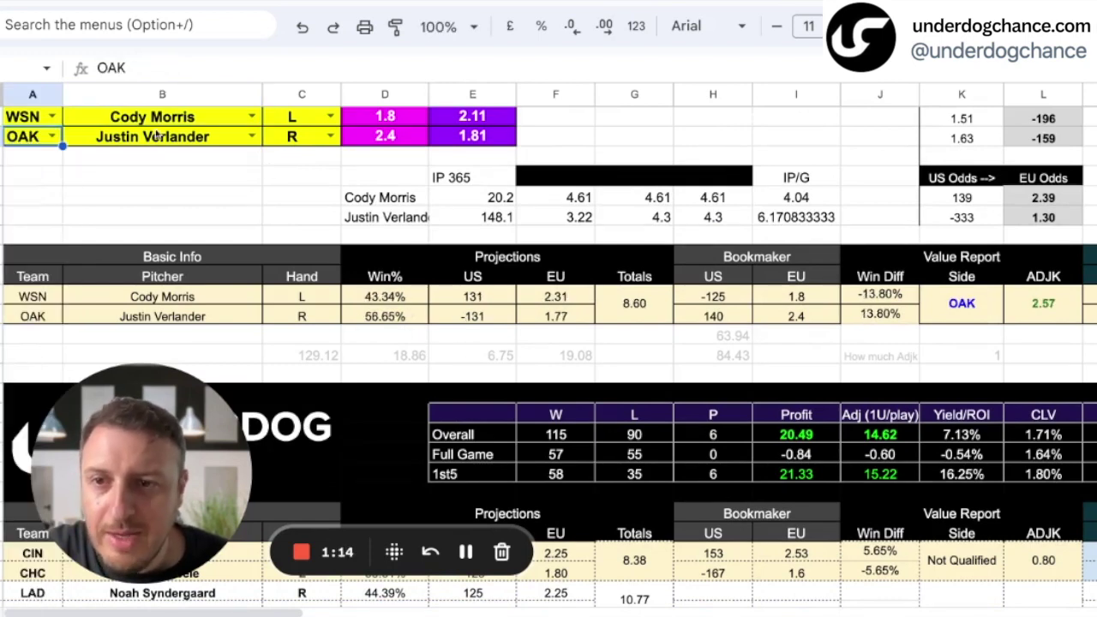
pyautogui.click(52, 117)
pyautogui.click(39, 226)
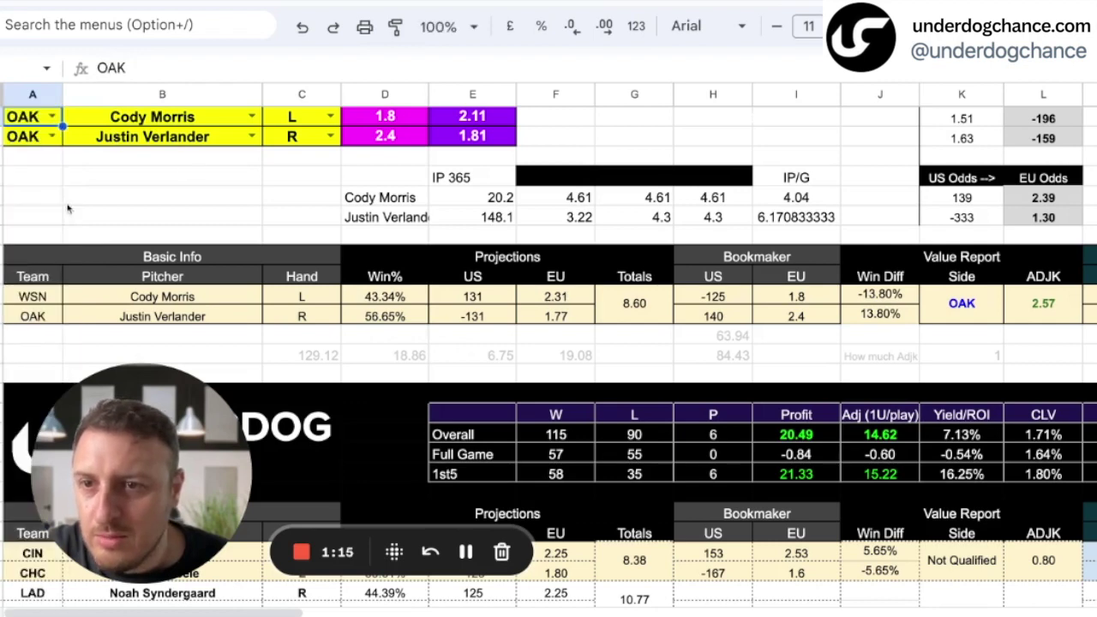
pyautogui.click(251, 117)
pyautogui.click(103, 223)
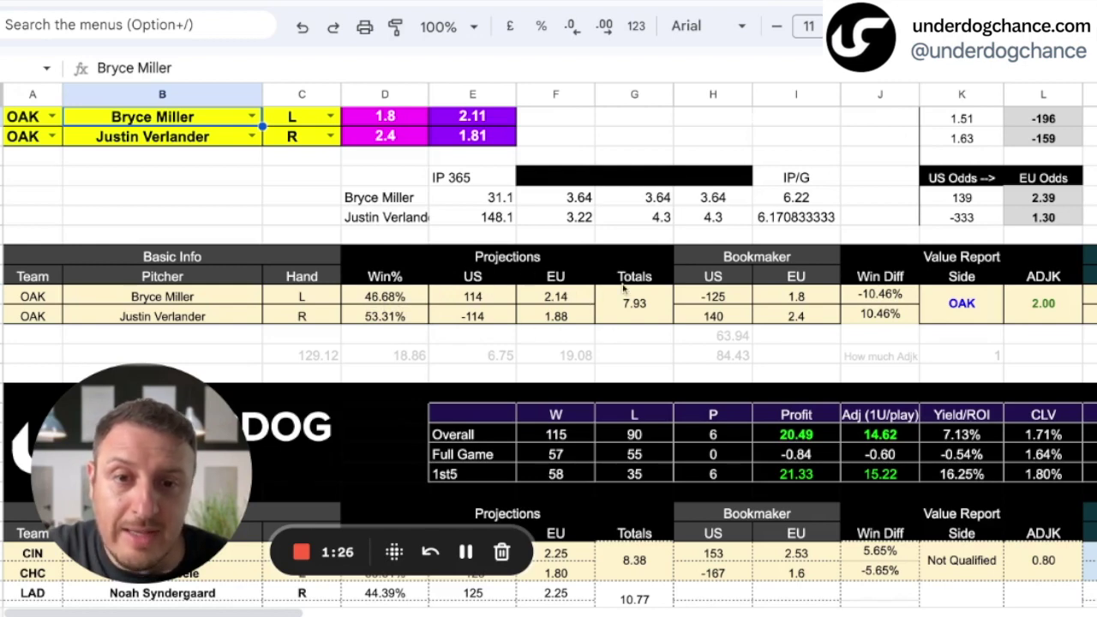
pyautogui.scroll(1, 411, 180)
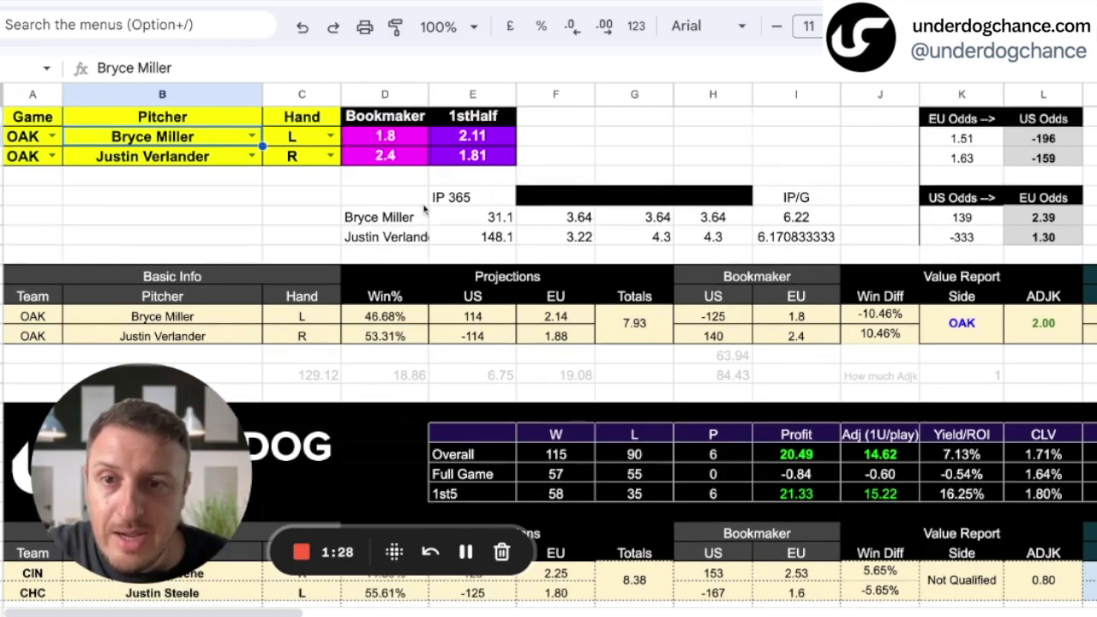
pyautogui.click(313, 200)
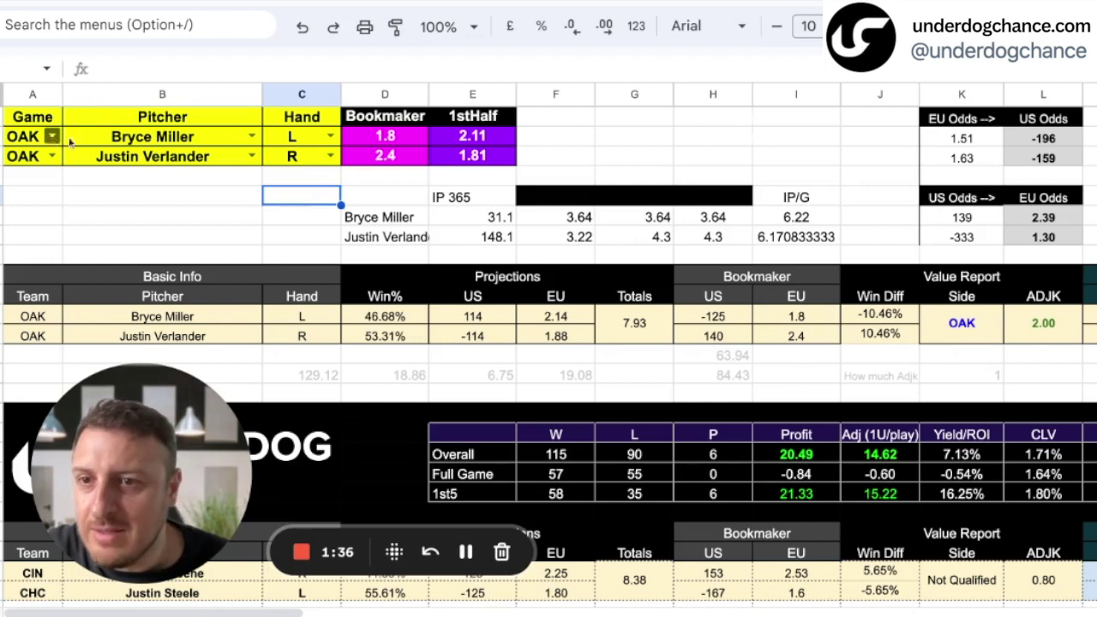
# Set the first team to HOU with Max Fried pitching, then review the projections.
pyautogui.click(154, 137)
pyautogui.click(251, 137)
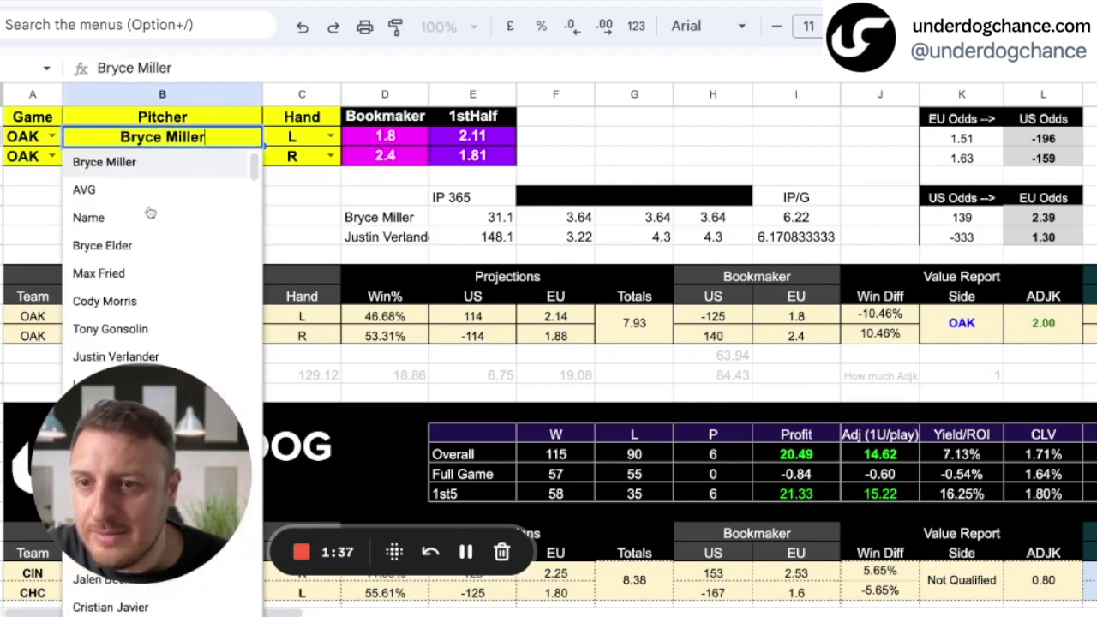
pyautogui.click(133, 273)
pyautogui.click(53, 139)
pyautogui.click(26, 221)
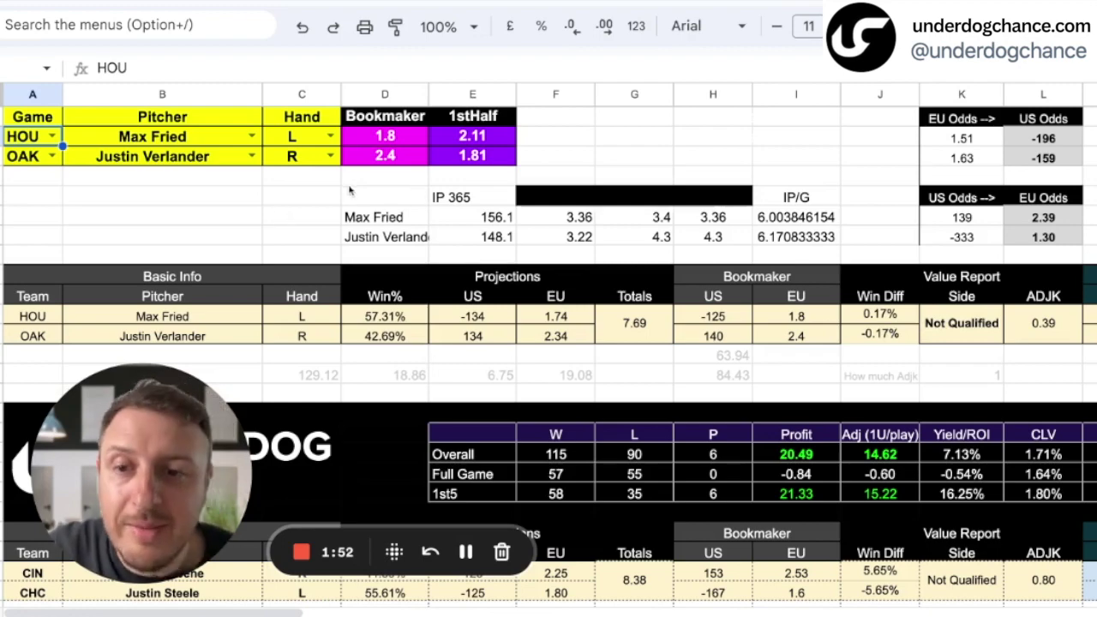
pyautogui.scroll(-3, 245, 229)
pyautogui.scroll(3, 263, 230)
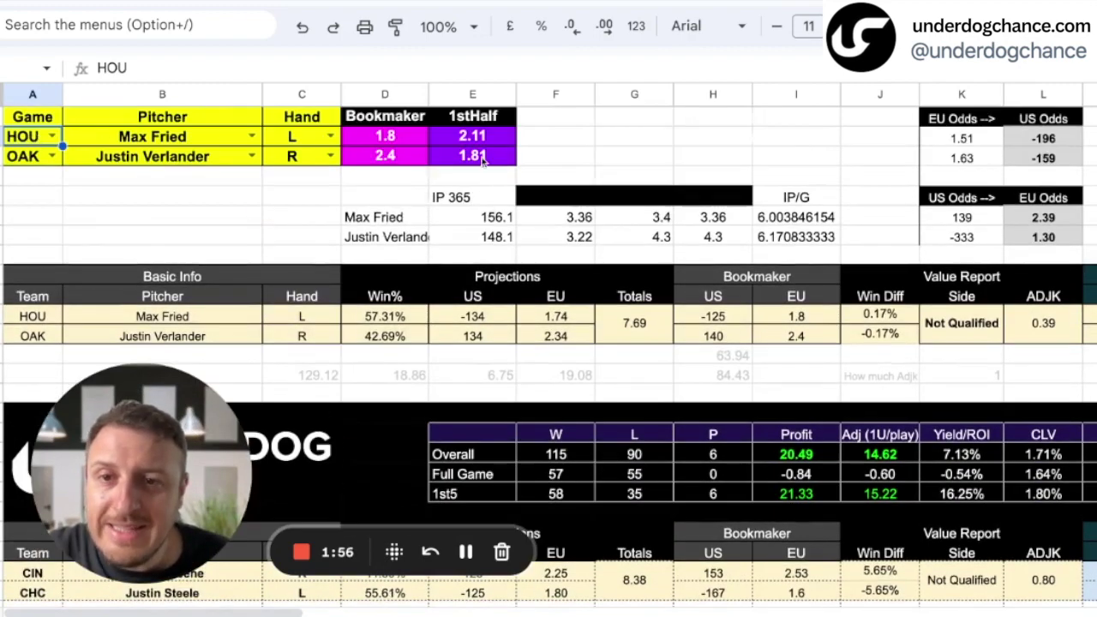
pyautogui.scroll(-3, 452, 152)
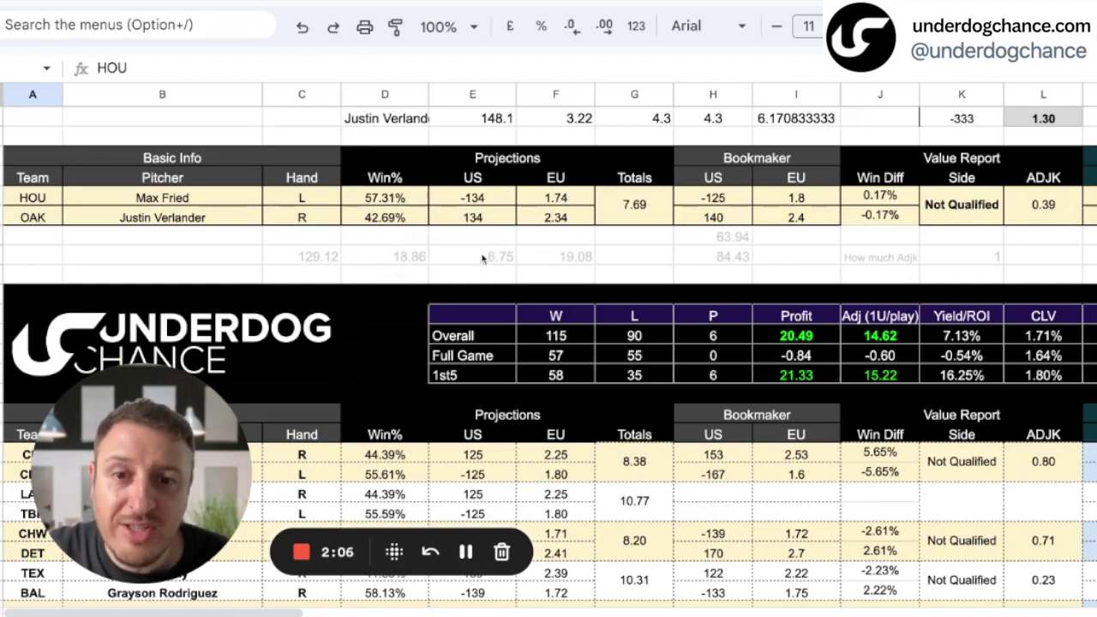
pyautogui.scroll(2, 634, 246)
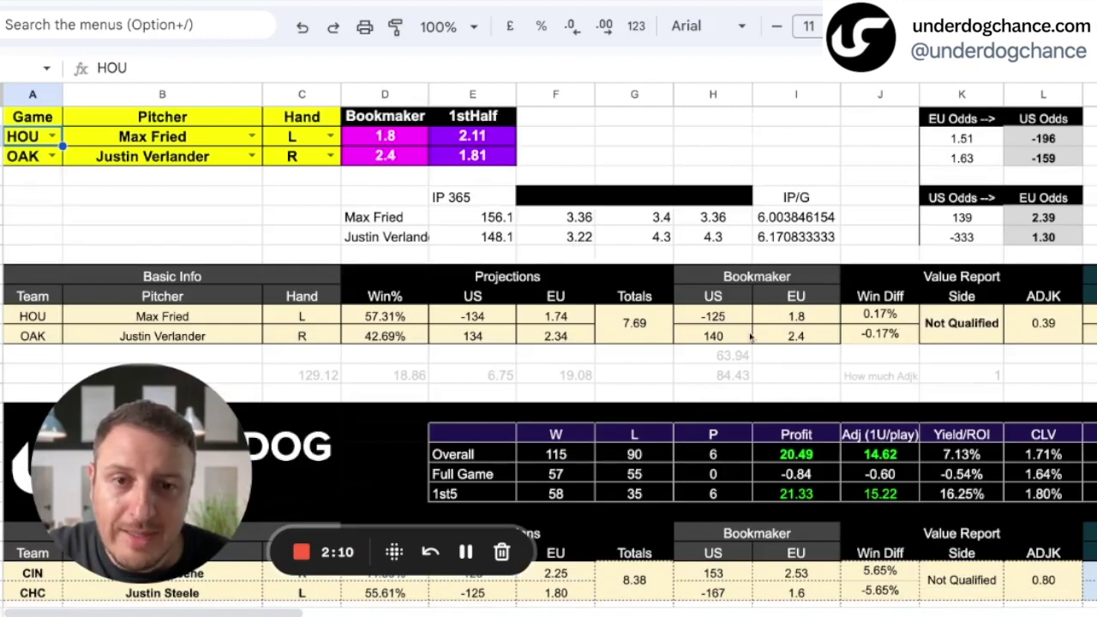
# Change HOU's bookmaker odds in D2 from 1.8 to 2.5.
pyautogui.click(400, 139)
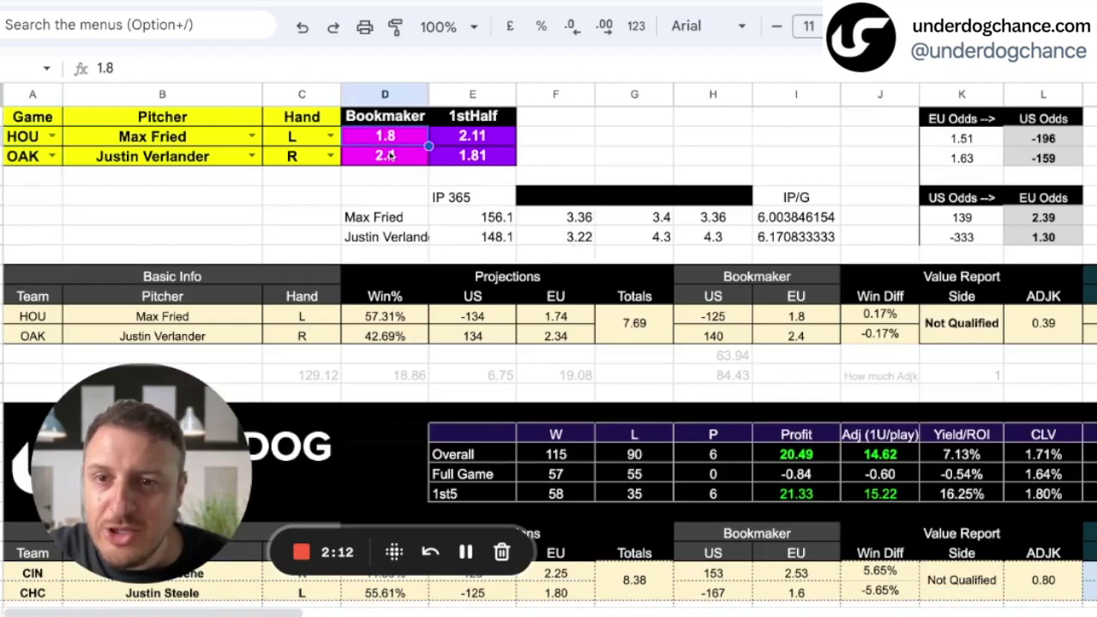
pyautogui.write('2.5')
pyautogui.press('Return')
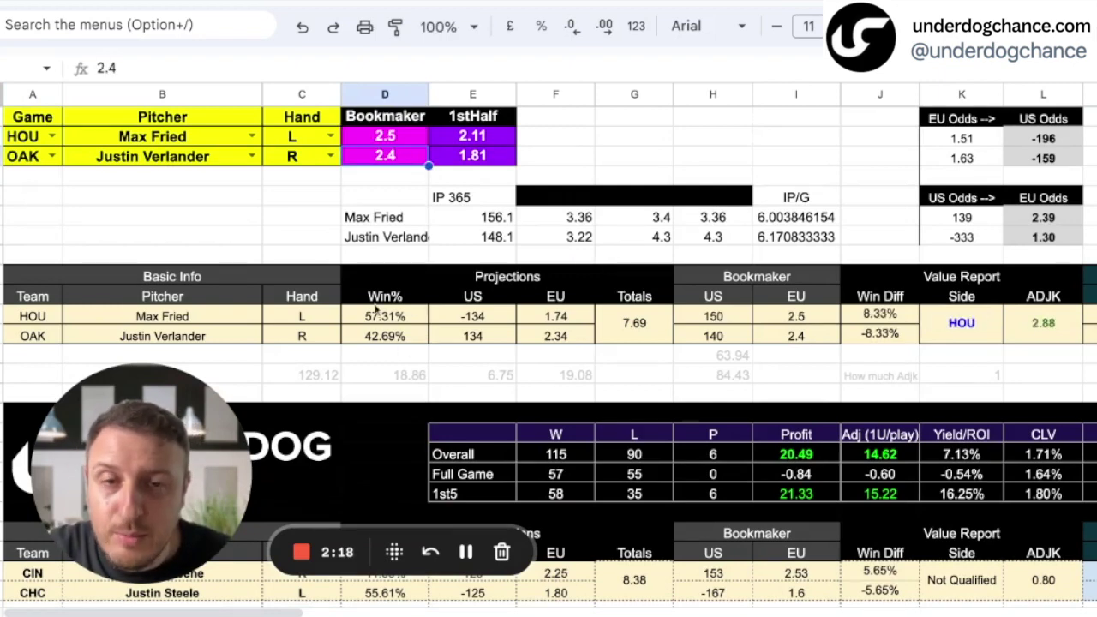
pyautogui.click(400, 142)
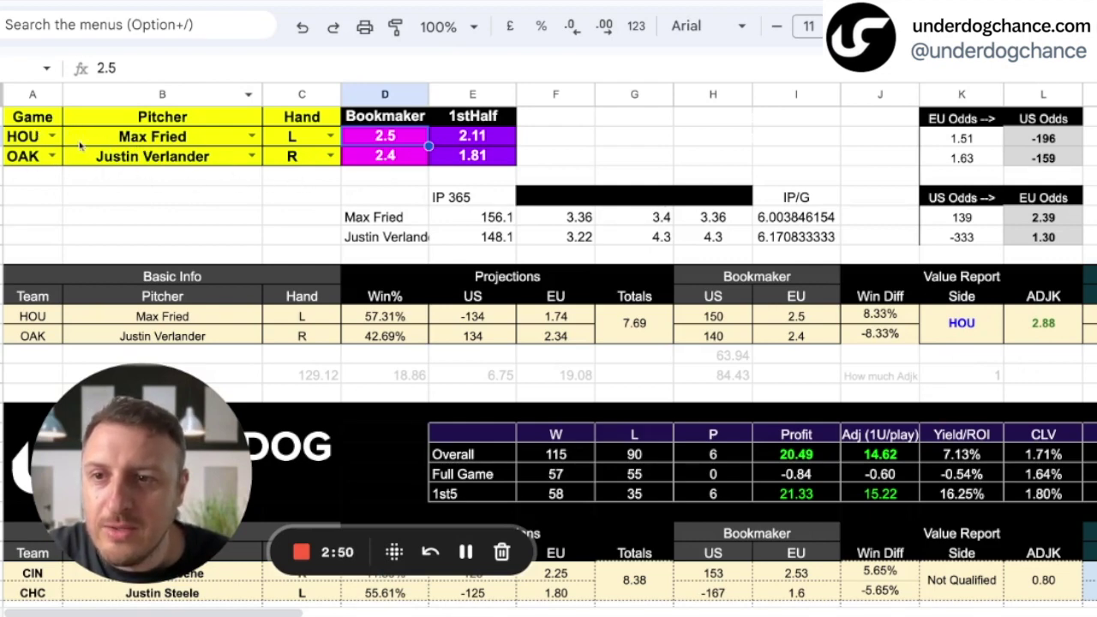
# Scroll down to the daily slate showing value picks STL 1.33 and SFG 1.89.
pyautogui.scroll(-3, 427, 225)
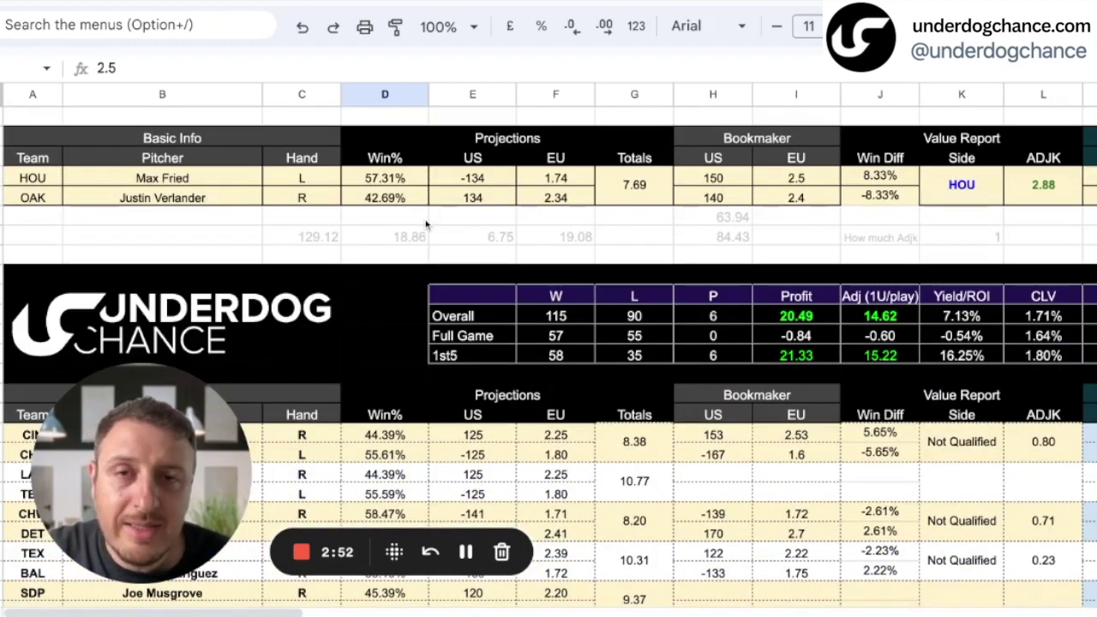
pyautogui.scroll(-2, 426, 225)
pyautogui.scroll(-3, 548, 343)
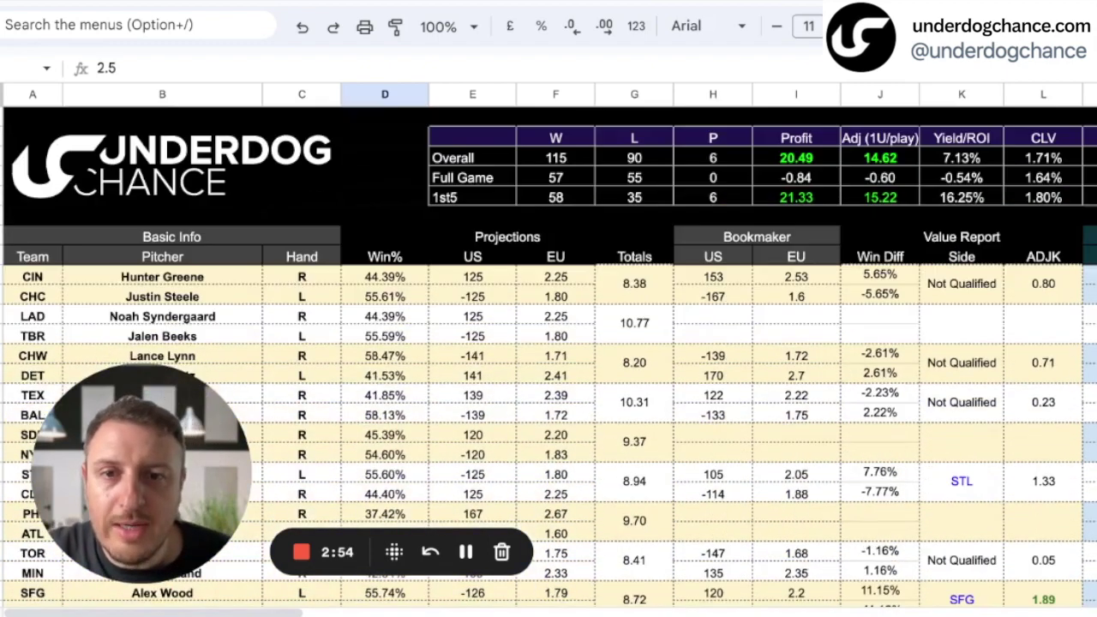
pyautogui.scroll(-1, 548, 343)
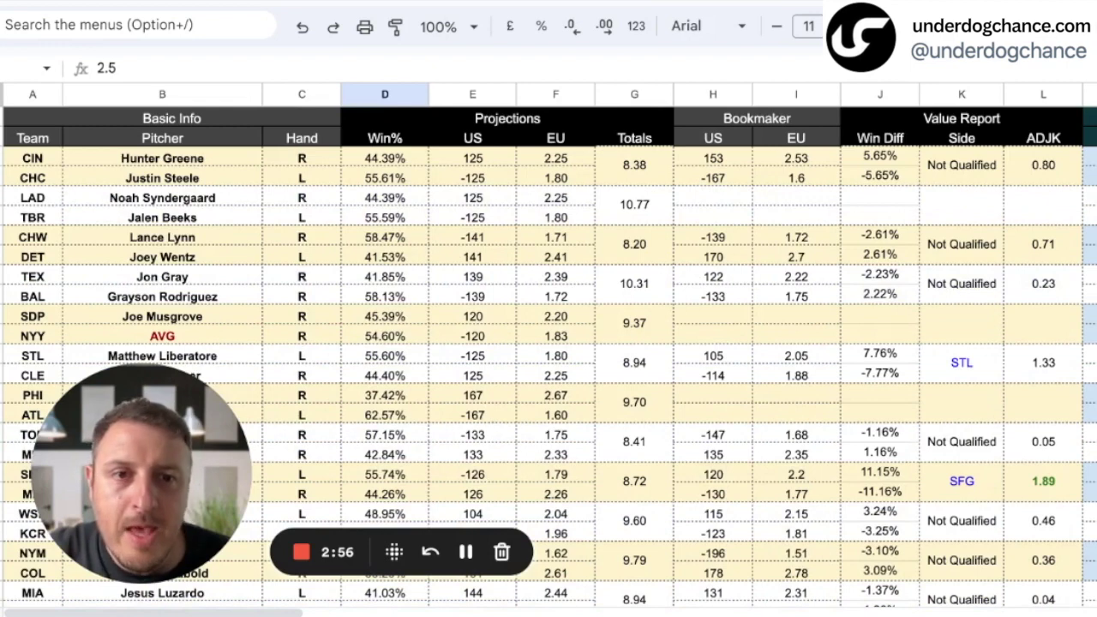